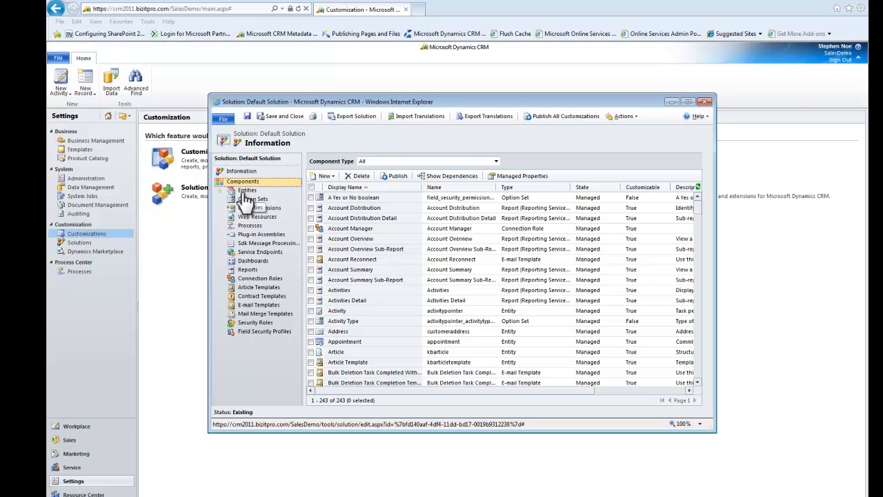
Start a new entity in the default solution and enlarge its definition window.
{"action": "left_click", "coordinate": [221, 190]}
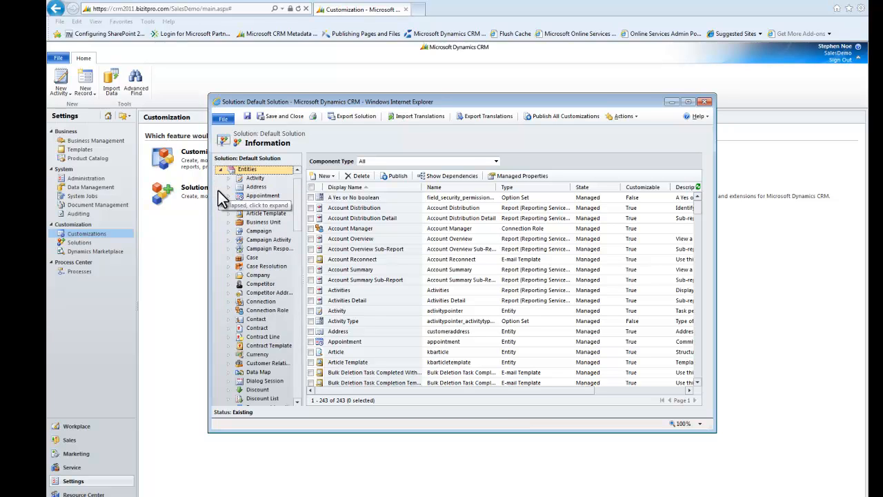
{"action": "left_click", "coordinate": [333, 183]}
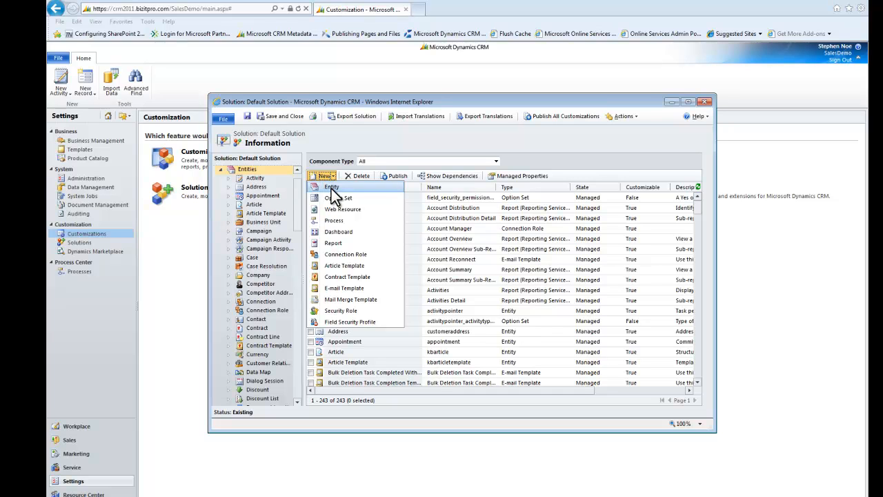
{"action": "left_click", "coordinate": [331, 187]}
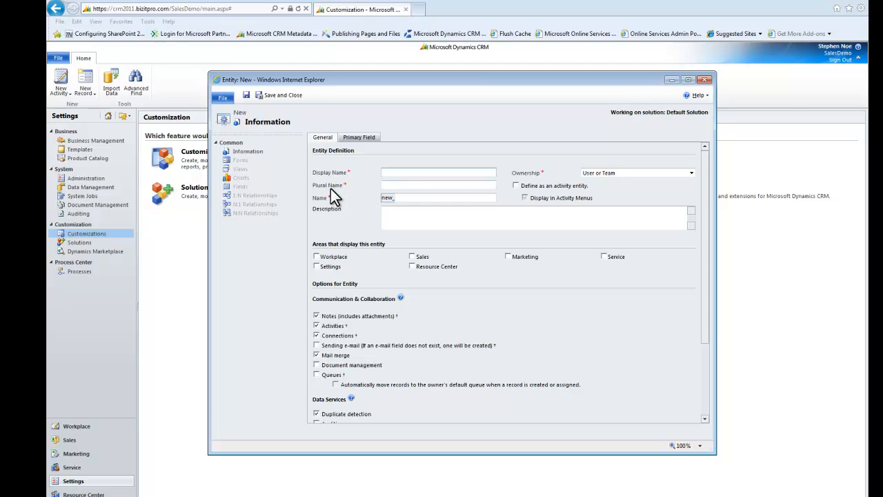
{"action": "double_click", "coordinate": [466, 74]}
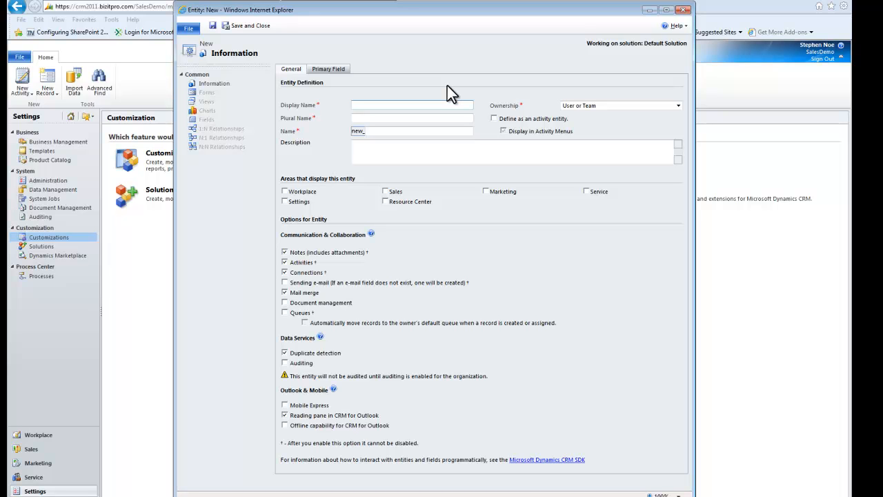
Name the entity with display name "Training Session" and plural name "Training Sessions".
{"action": "type", "text": "Training Session"}
{"action": "key", "text": "Tab"}
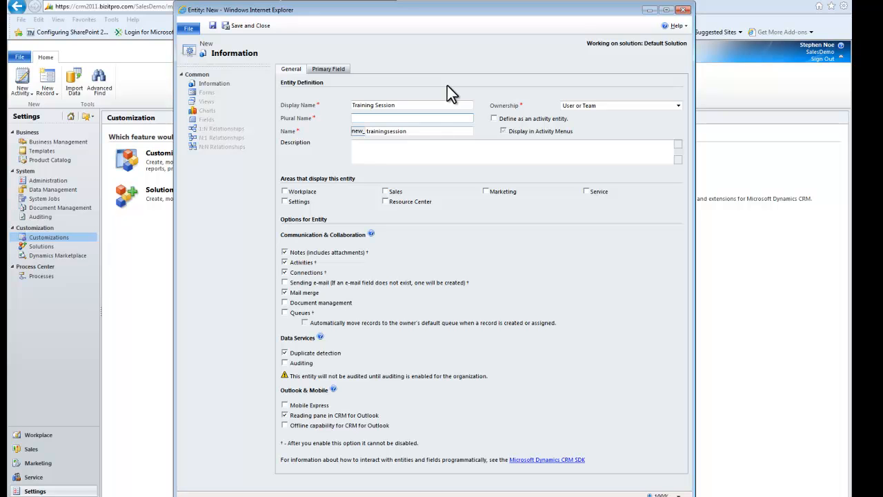
{"action": "type", "text": "Training Sessions"}
{"action": "key", "text": "Tab"}
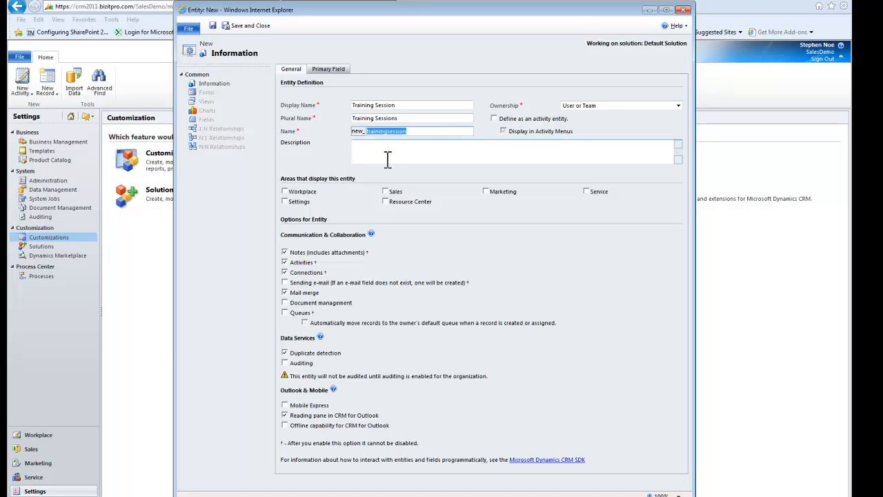
Keep the entity's ownership as User or Team and display it in the Workplace and Service areas.
{"action": "left_click", "coordinate": [678, 106]}
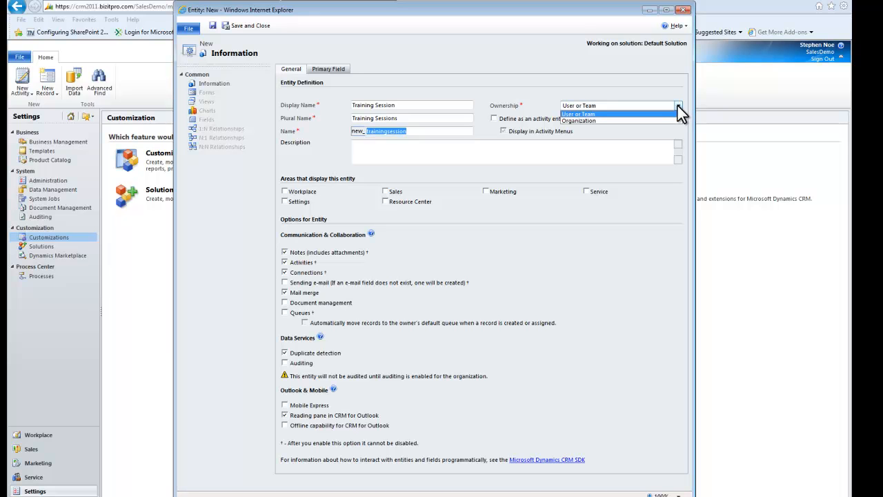
{"action": "left_click", "coordinate": [568, 113]}
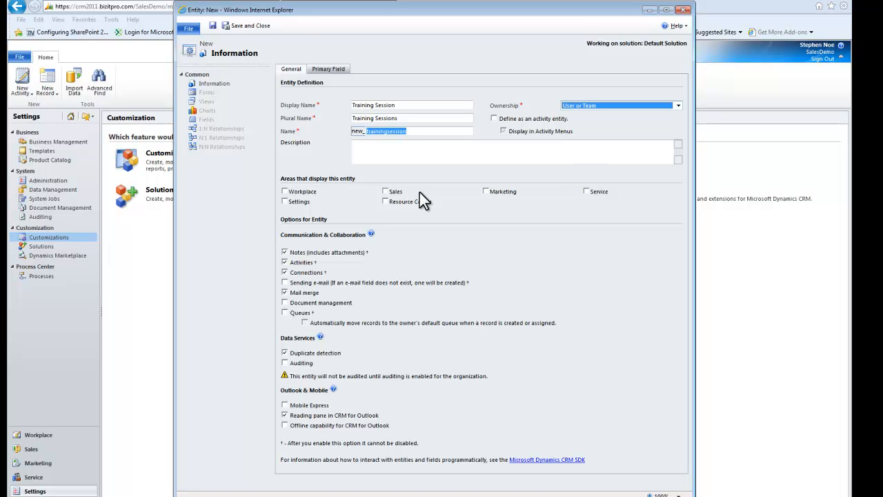
{"action": "left_click", "coordinate": [285, 192]}
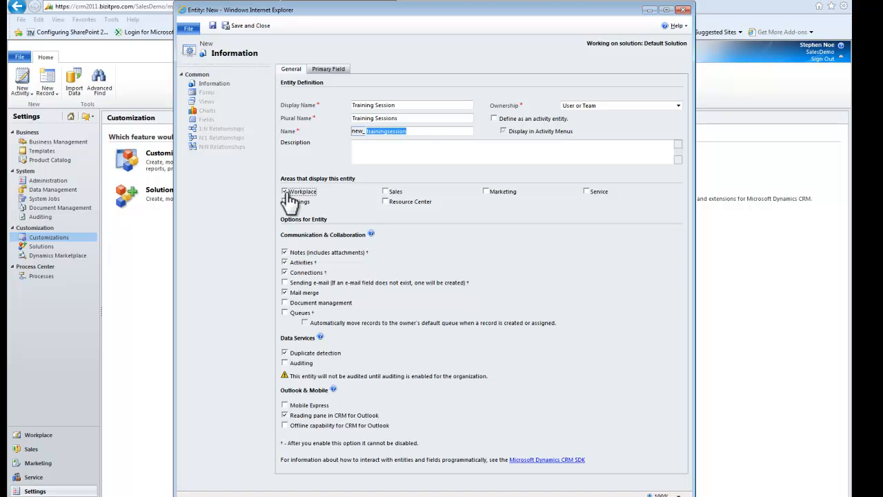
{"action": "left_click", "coordinate": [586, 191]}
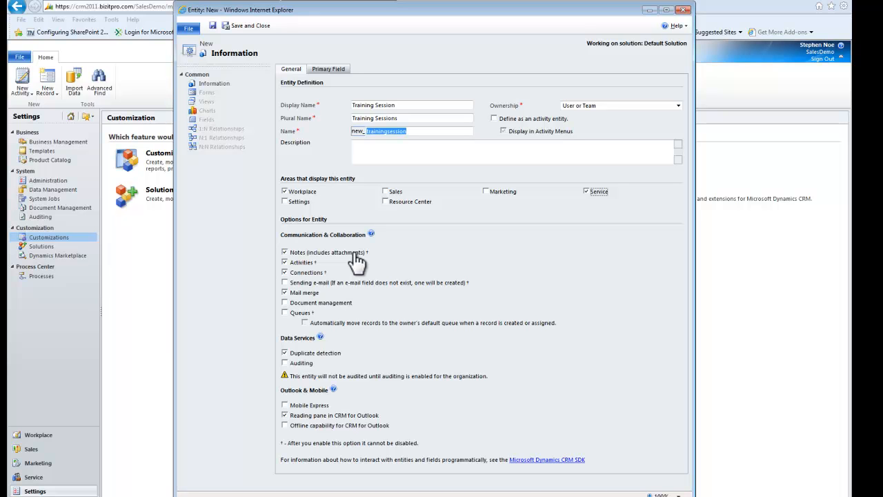
Turn off Connections, Mail merge and Duplicate detection for the entity, and enable Auditing and Offline capability for CRM for Outlook.
{"action": "left_click", "coordinate": [285, 273]}
{"action": "left_click", "coordinate": [284, 292]}
{"action": "left_click", "coordinate": [285, 293]}
{"action": "left_click", "coordinate": [284, 353]}
{"action": "left_click", "coordinate": [287, 364]}
{"action": "left_click", "coordinate": [284, 425]}
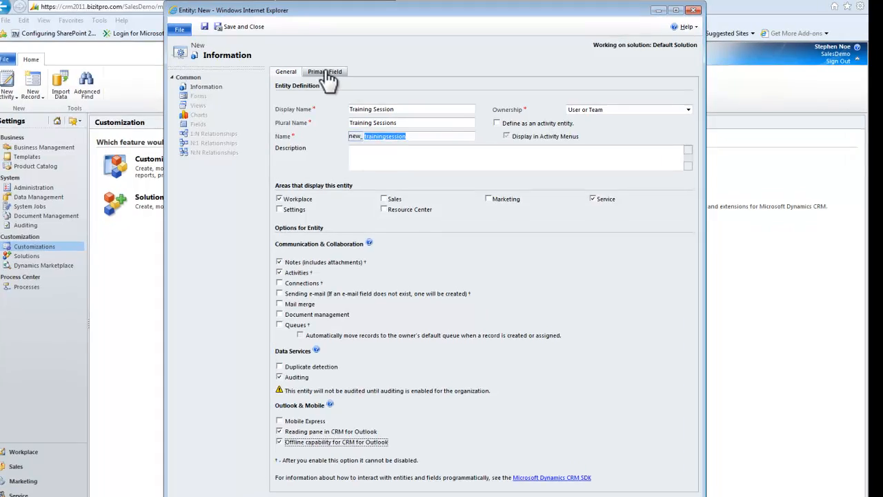
Set the display name of the entity's primary field to "Session Name".
{"action": "left_click", "coordinate": [324, 72]}
{"action": "left_click_drag", "start_coordinate": [377, 99], "coordinate": [303, 97]}
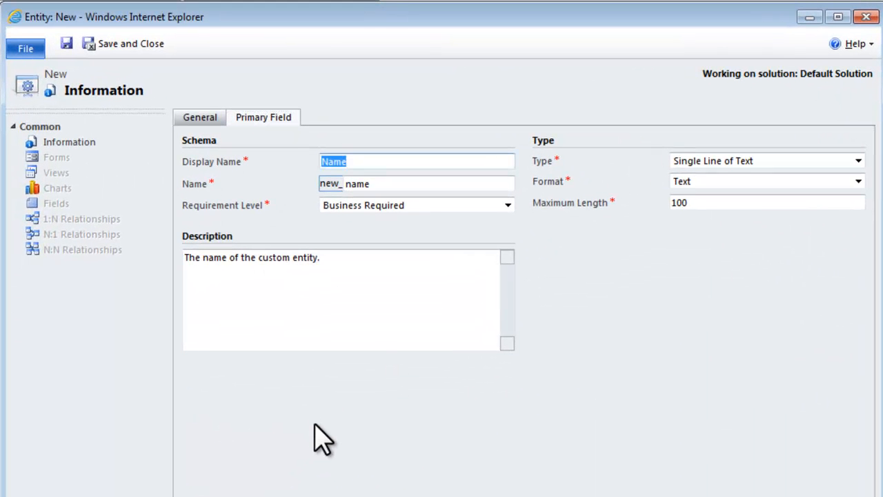
{"action": "type", "text": "Session N"}
{"action": "type", "text": "ew"}
{"action": "key", "text": "BackSpace"}
{"action": "key", "text": "BackSpace"}
{"action": "type", "text": "ame"}
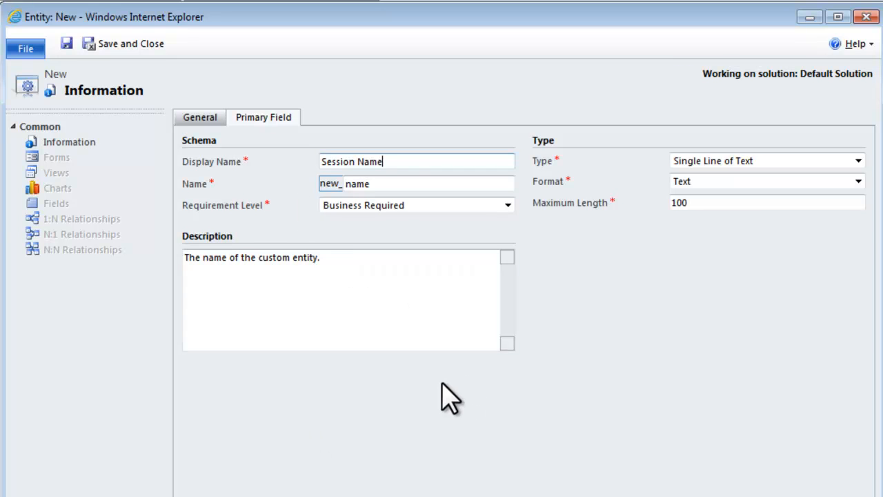
Change the primary field's schema name to new_Sessionname and its requirement level to No Constraint.
{"action": "key", "text": "Tab"}
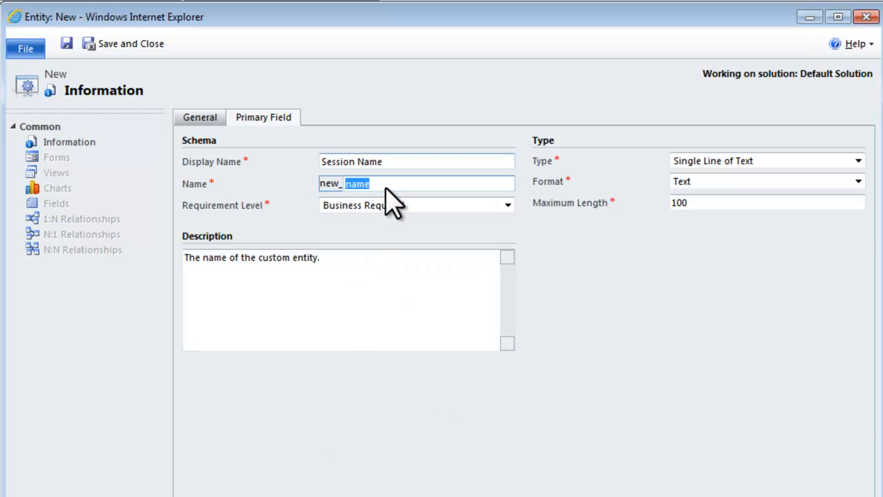
{"action": "left_click", "coordinate": [346, 185]}
{"action": "type", "text": "Sess"}
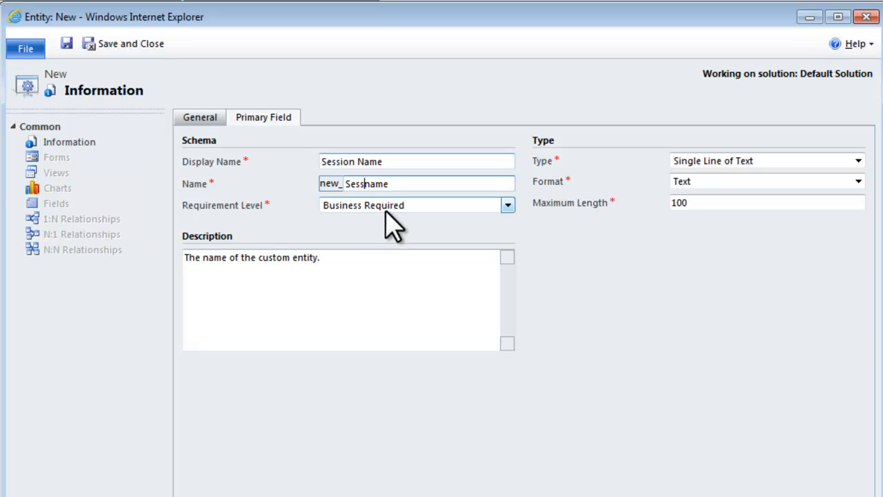
{"action": "type", "text": "ion"}
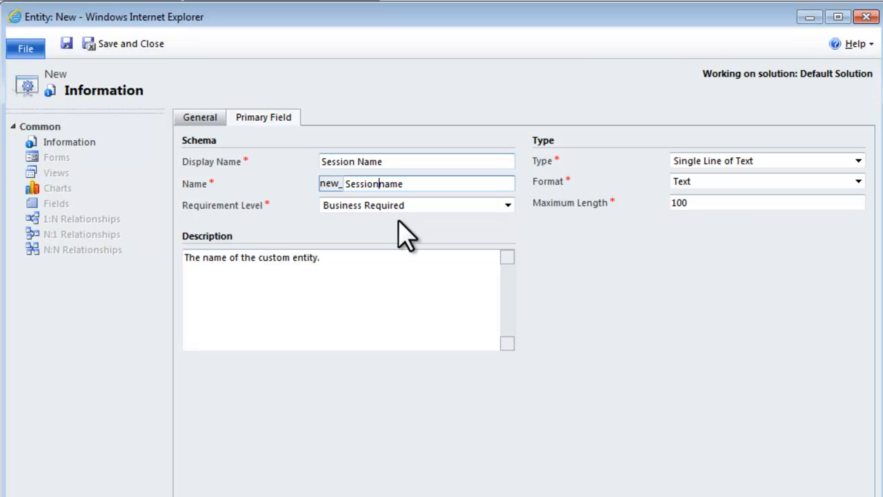
{"action": "left_click", "coordinate": [508, 206]}
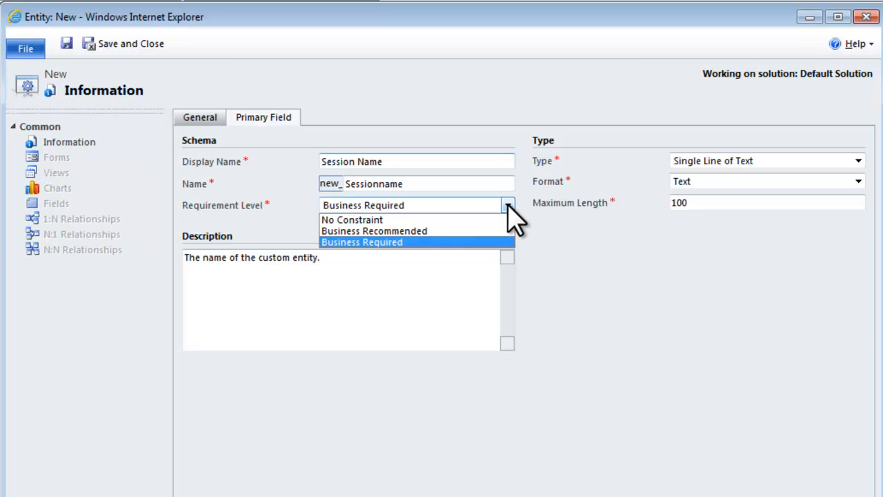
{"action": "left_click", "coordinate": [405, 219]}
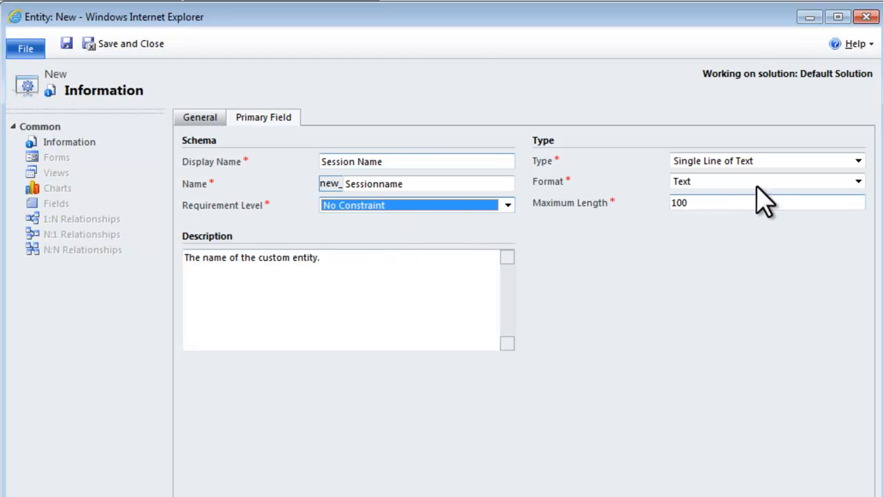
Keep the primary field as single-line Text with a maximum length of 250, and save the new entity.
{"action": "left_click", "coordinate": [859, 161]}
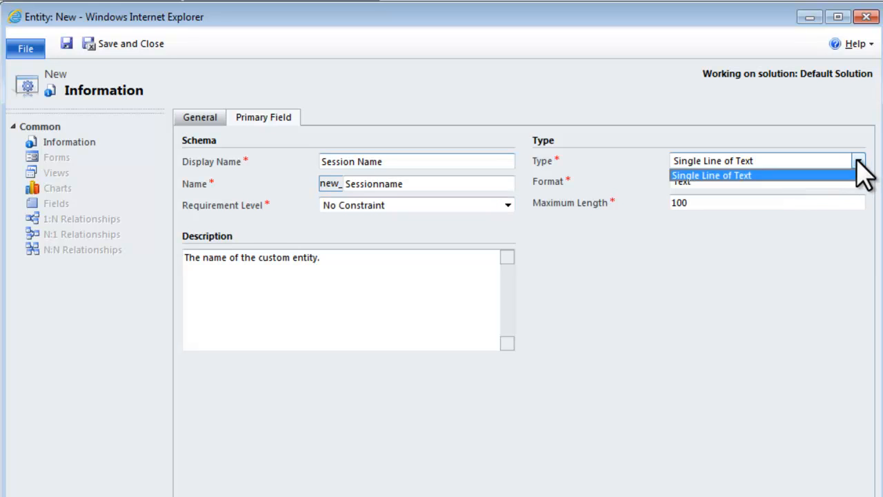
{"action": "left_click", "coordinate": [857, 160]}
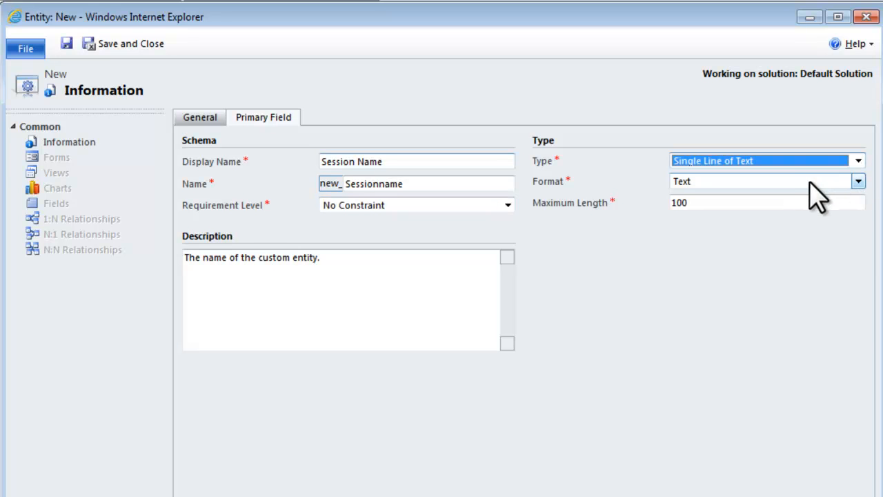
{"action": "left_click", "coordinate": [859, 182]}
{"action": "left_click", "coordinate": [859, 182]}
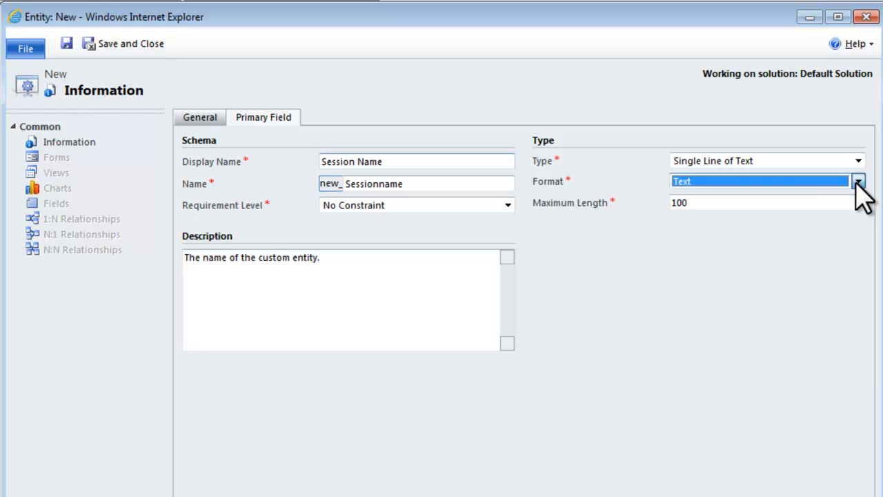
{"action": "left_click", "coordinate": [733, 203]}
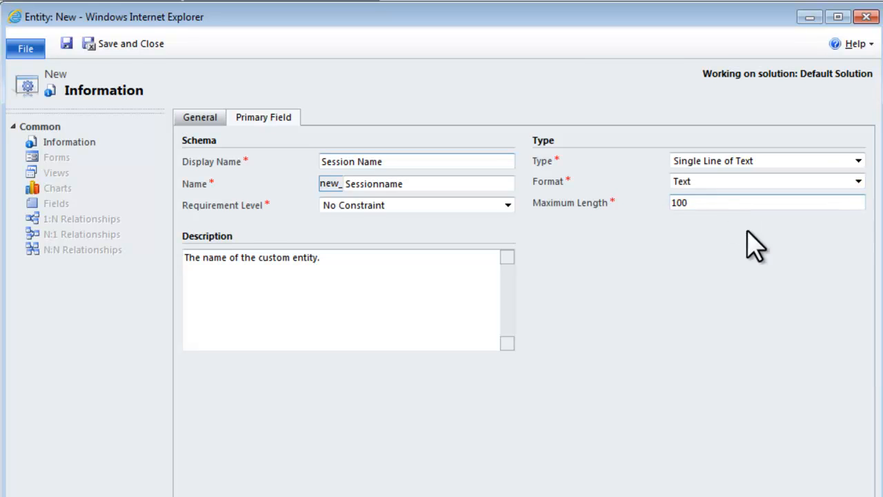
{"action": "key", "text": "BackSpace"}
{"action": "key", "text": "BackSpace"}
{"action": "key", "text": "BackSpace"}
{"action": "type", "text": "250"}
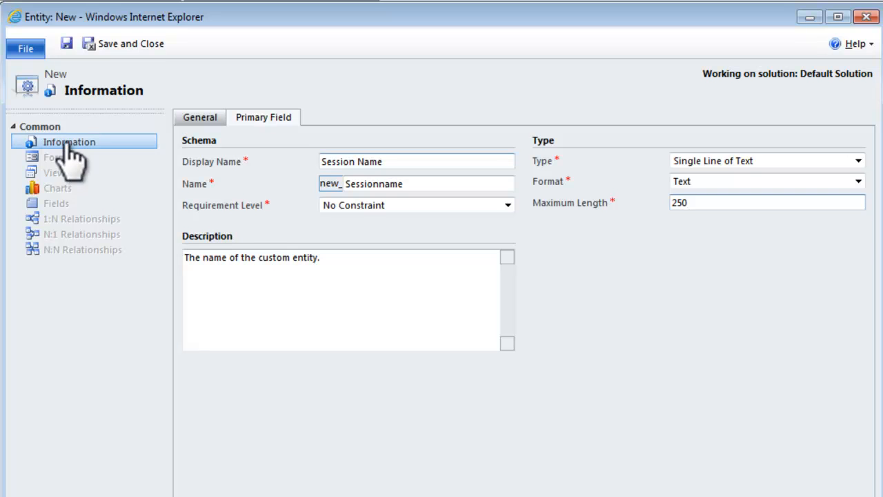
{"action": "left_click", "coordinate": [67, 42]}
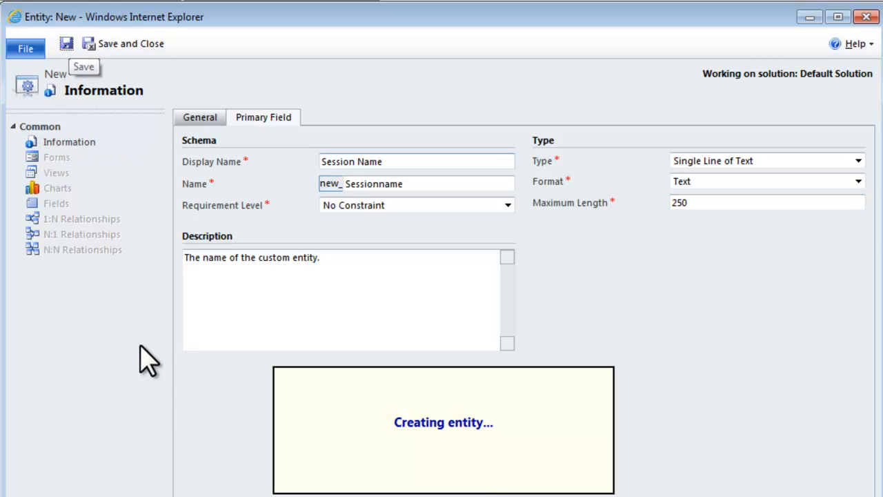